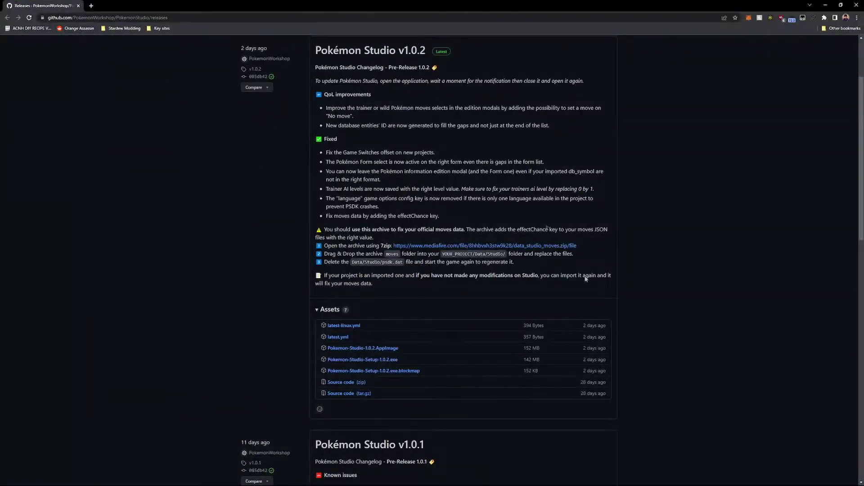
Scroll up to the top of the Pokémon Studio v1.0.2 release notes on the releases page.
scroll(276, 252, up, 3)
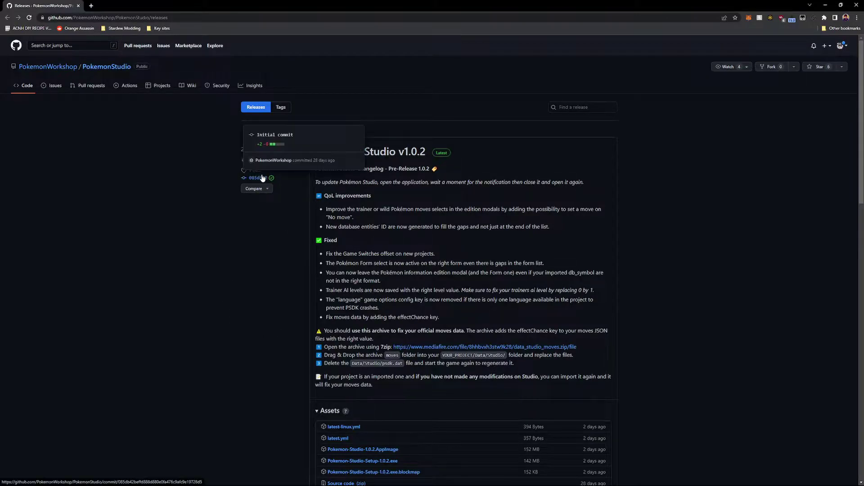
scroll(284, 313, down, 2)
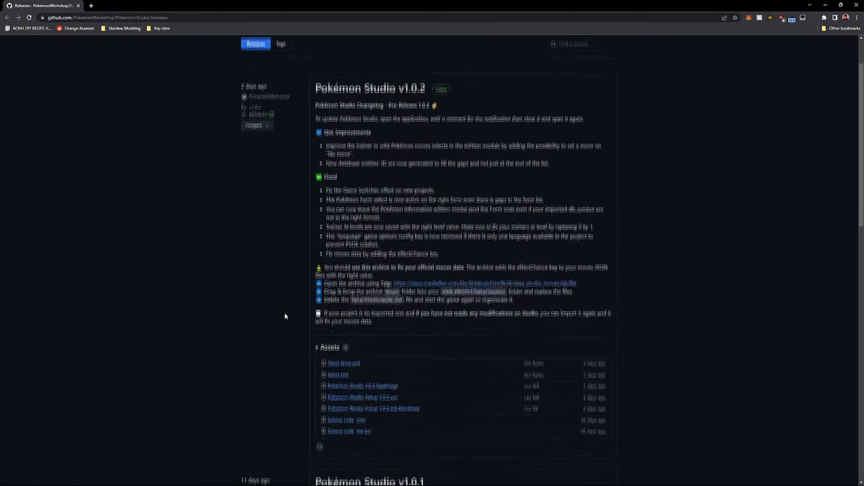
scroll(295, 169, up, 1)
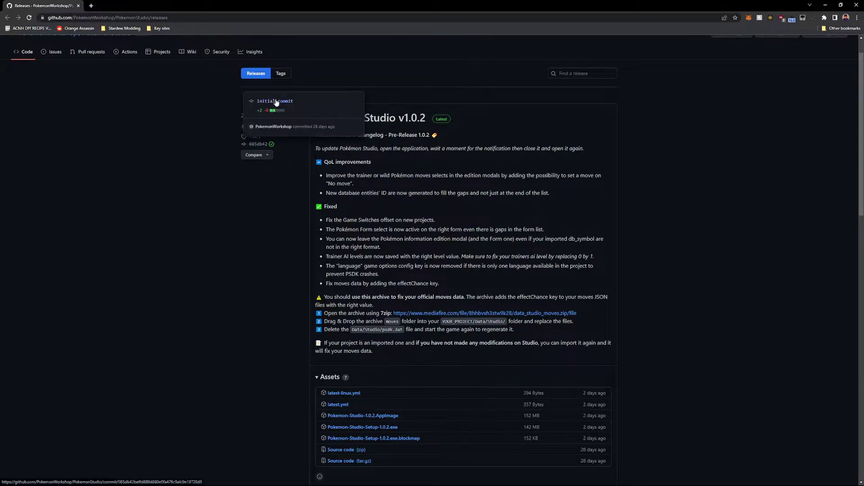
mouse_move(263, 127)
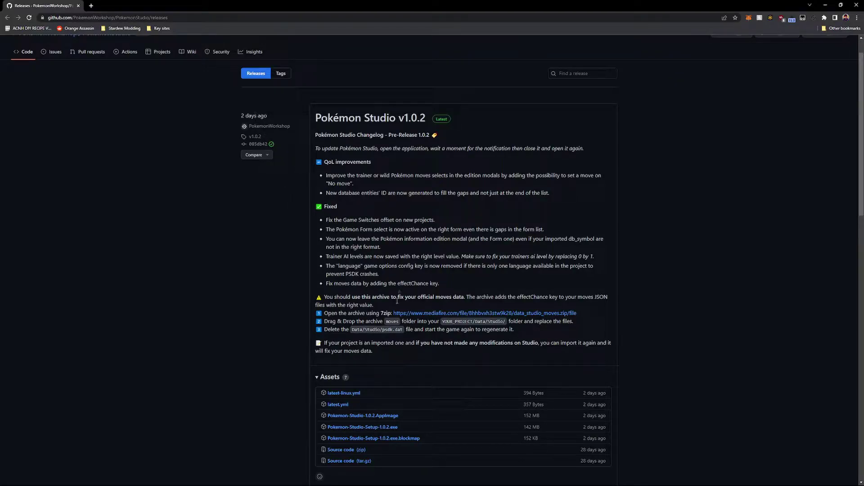
scroll(419, 354, down, 2)
scroll(326, 71, up, 2)
scroll(422, 362, down, 3)
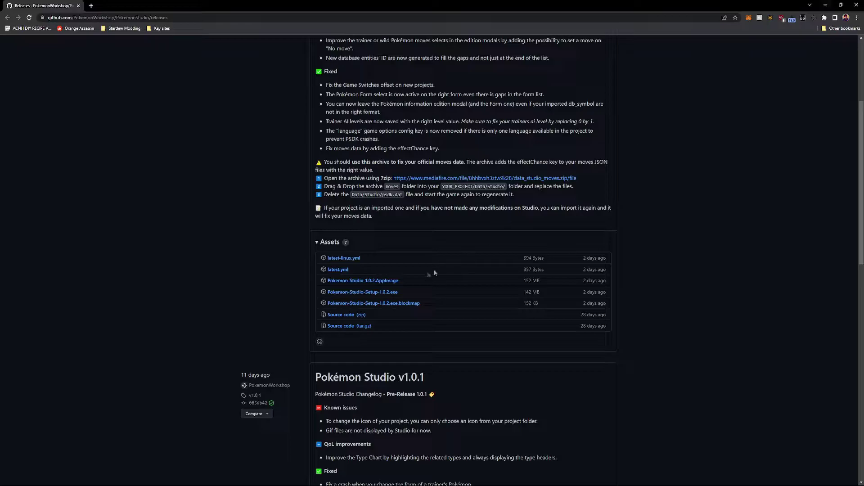
Download and launch Pokemon-Studio-Setup-1.0.2.exe, letting it run past the SmartScreen warning.
click(380, 293)
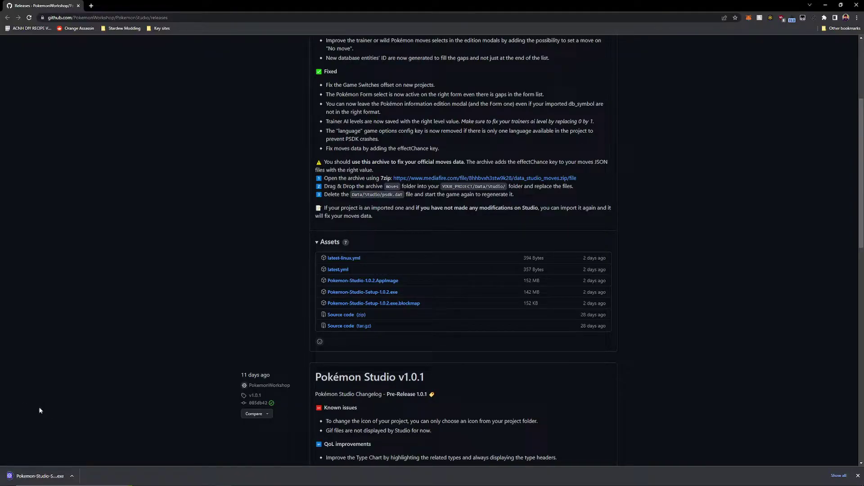
click(36, 476)
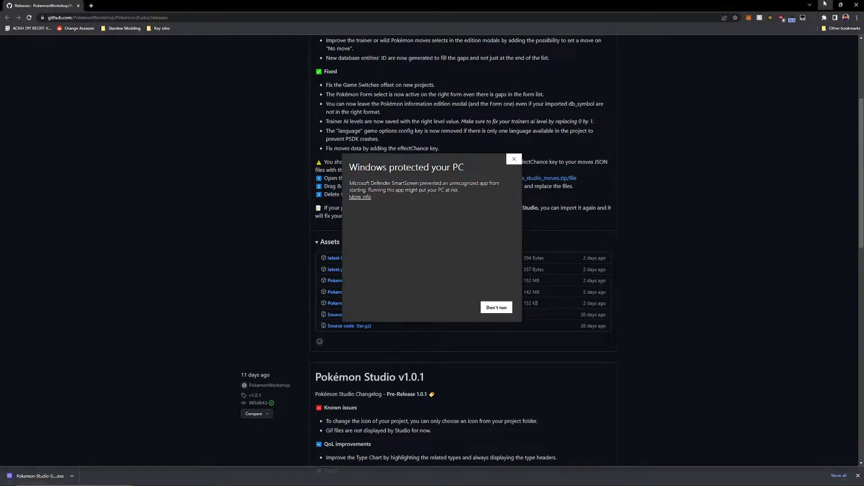
key(super+d)
click(366, 197)
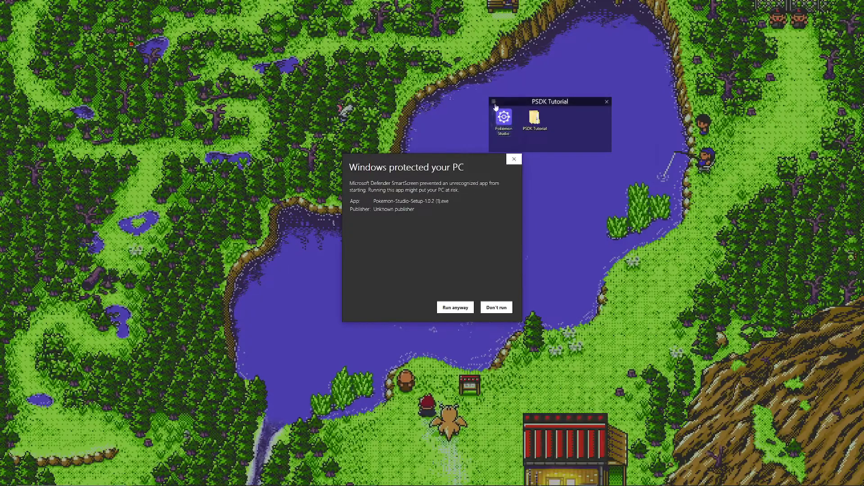
click(451, 308)
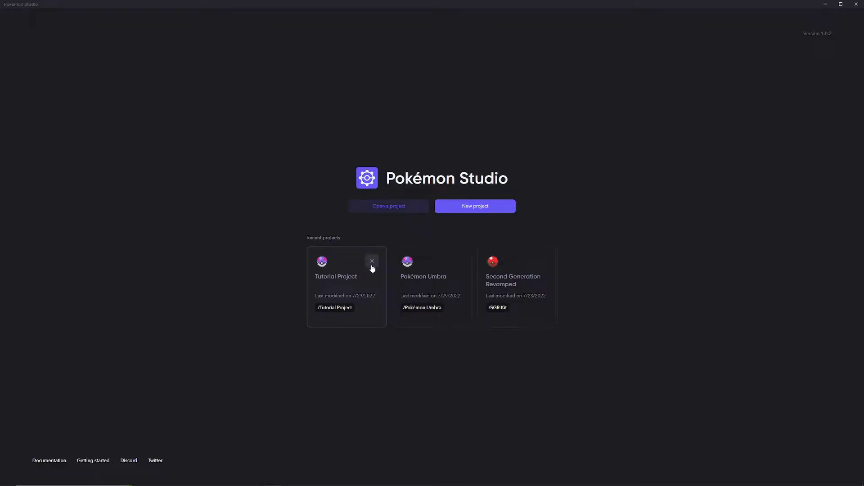
click(372, 266)
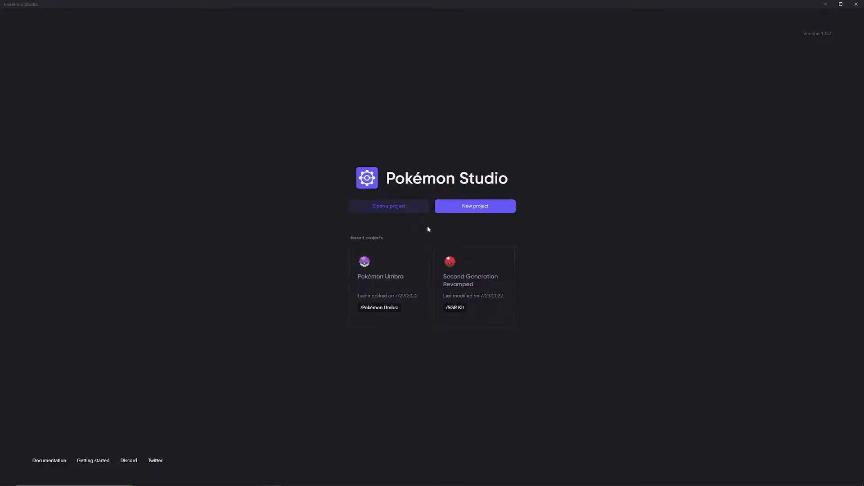
Start a new project named 'Tutorial Project' with English as the default language.
click(486, 209)
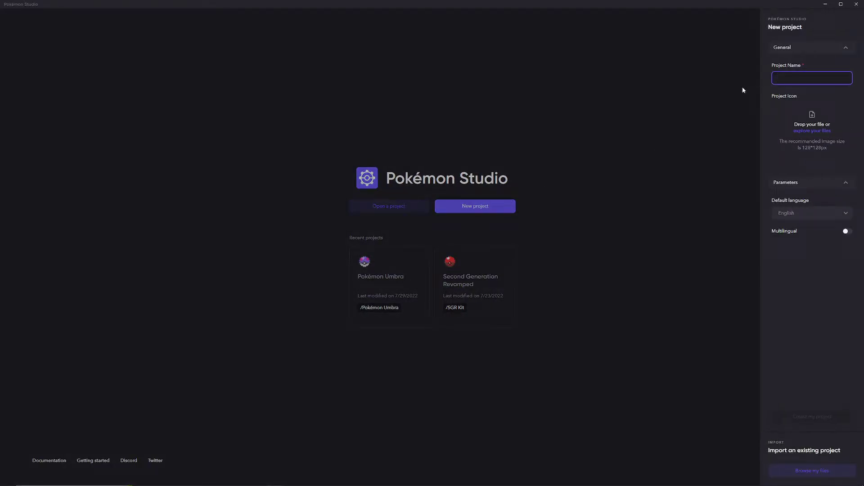
text(Tutorial)
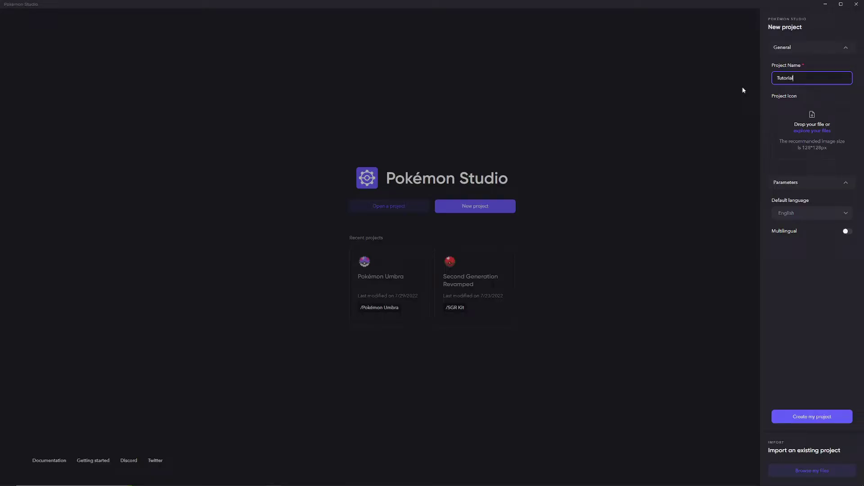
text( Project)
click(815, 213)
click(811, 215)
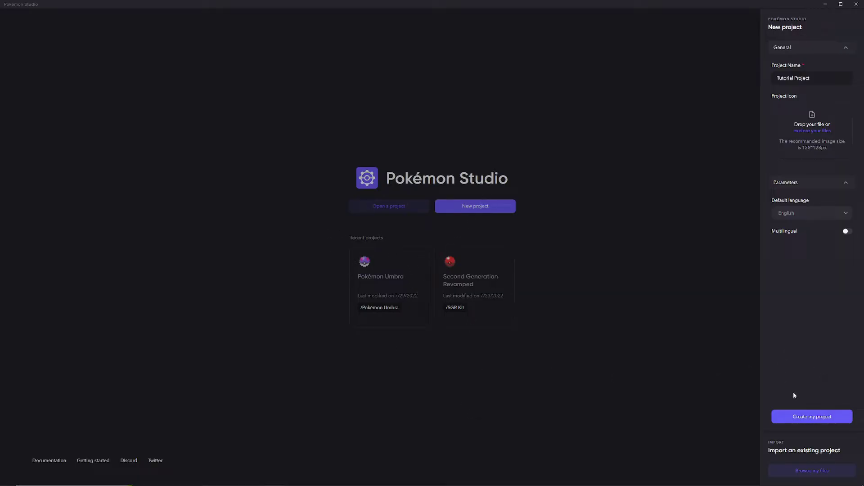
Create the project in PSDK Tutorial after deleting the old Tutorial Project folder.
click(817, 420)
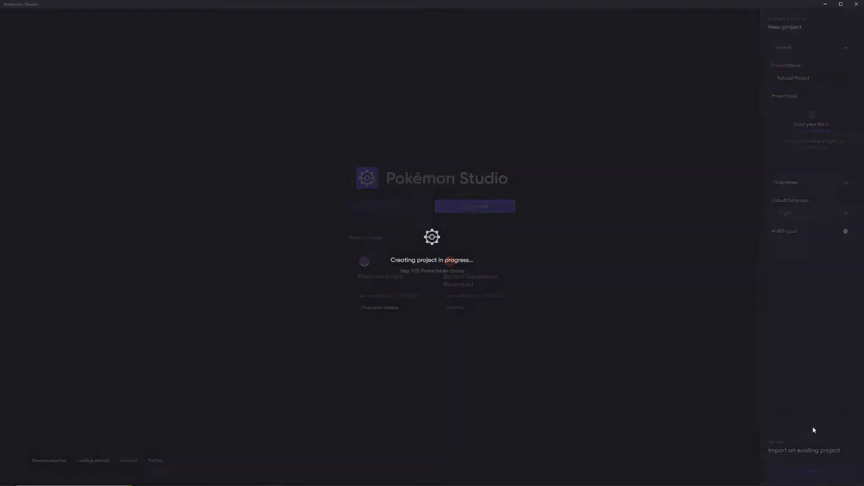
click(161, 165)
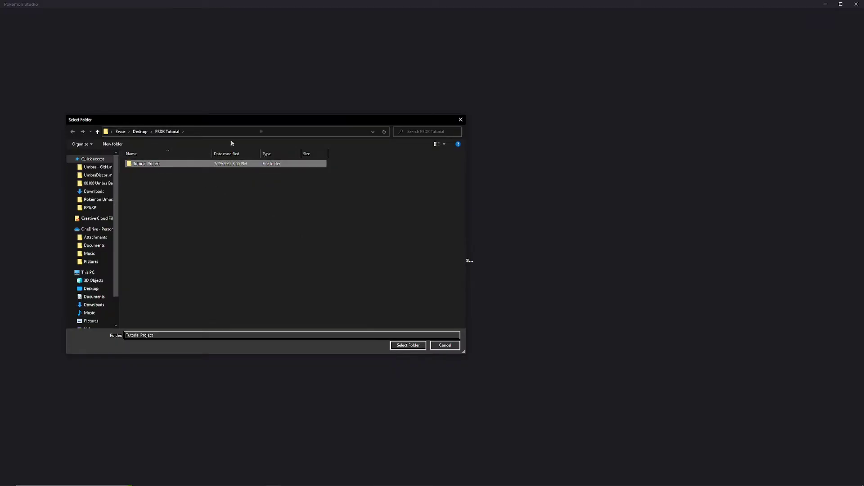
click(325, 97)
key(Delete)
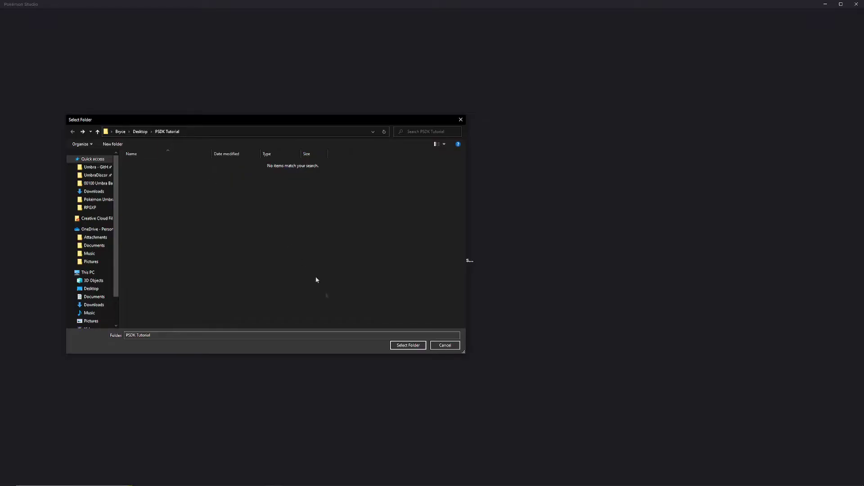
click(408, 345)
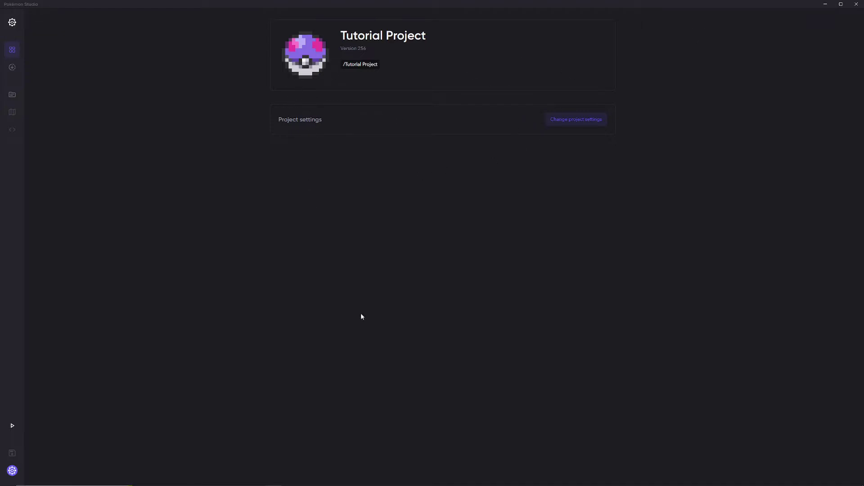
Review the project name and version in the settings, then switch to the Language page.
click(574, 122)
drag(416, 107, 322, 114)
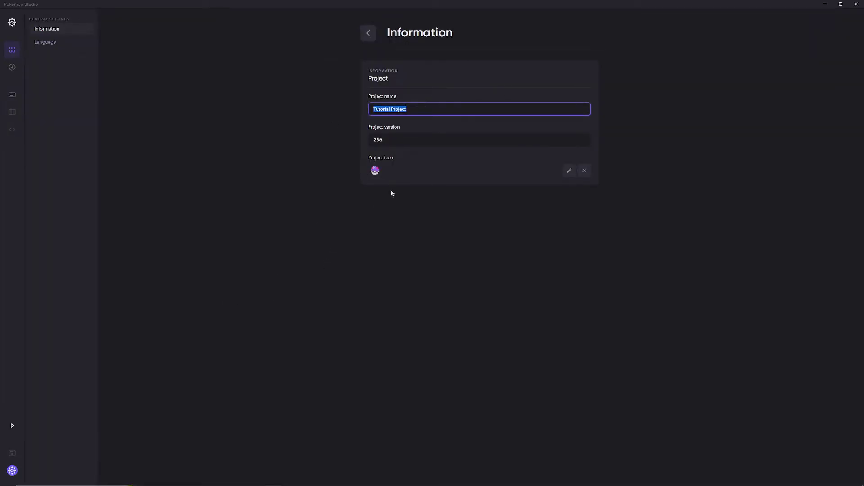
click(370, 141)
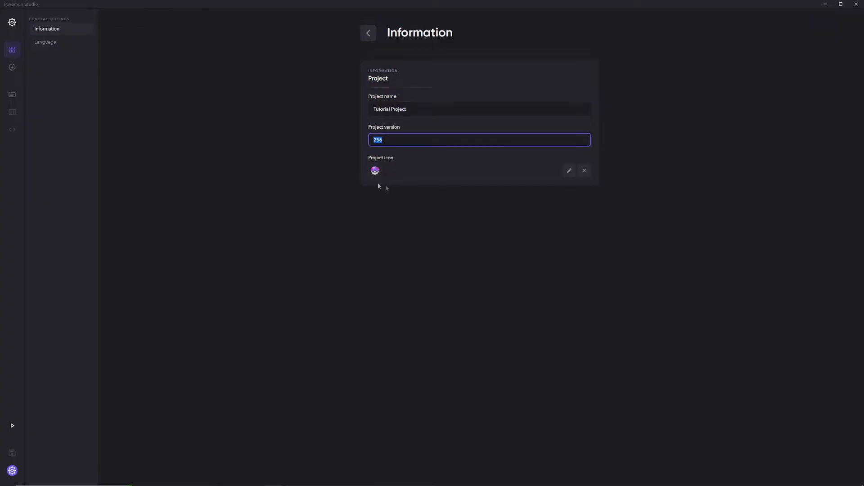
click(54, 42)
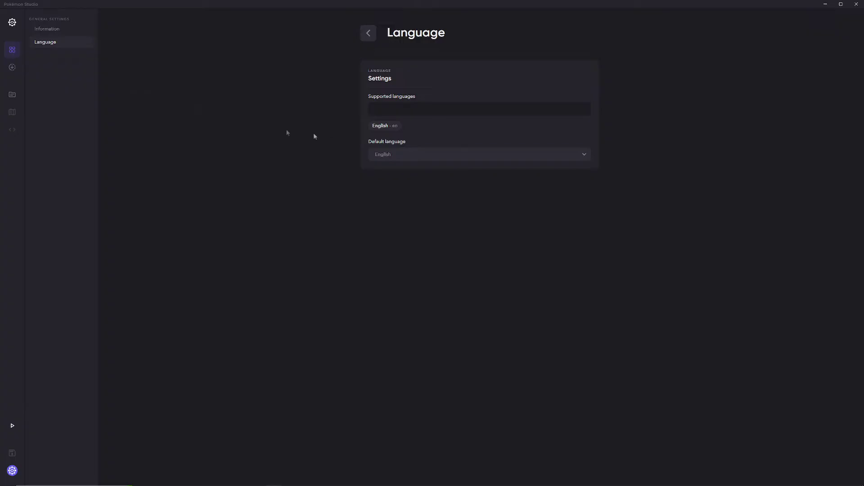
Return to the dashboard and check that the Pokémon SDK is up to date.
click(367, 34)
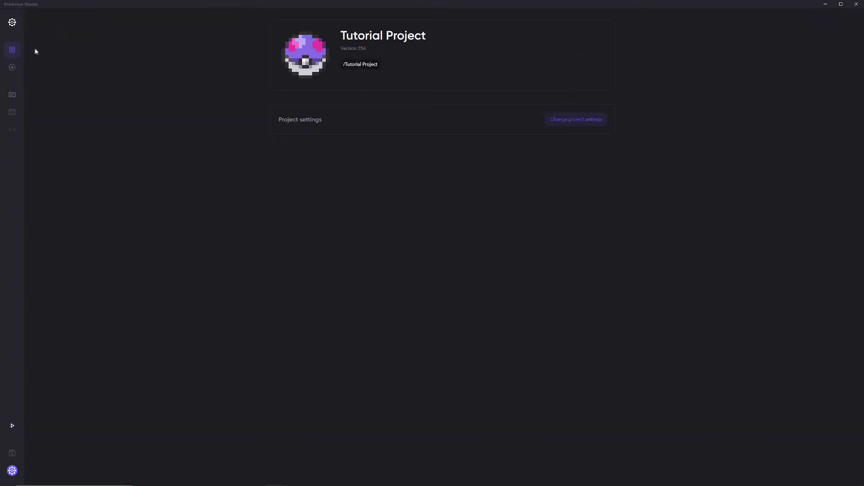
click(12, 70)
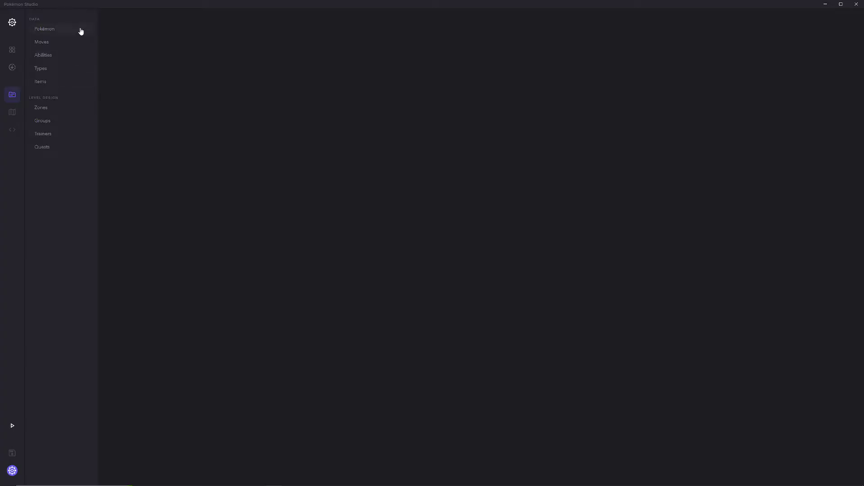
Open the Pokémon data editor and browse its forms and Pokémon lists.
click(66, 32)
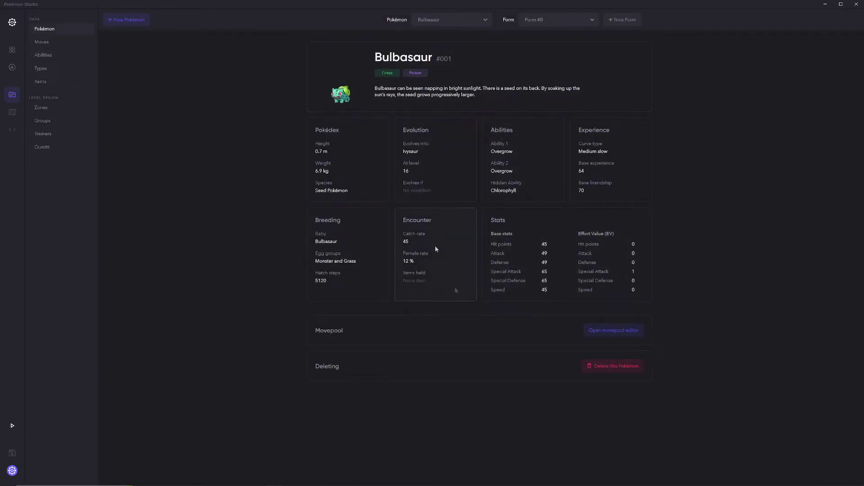
click(572, 22)
click(440, 20)
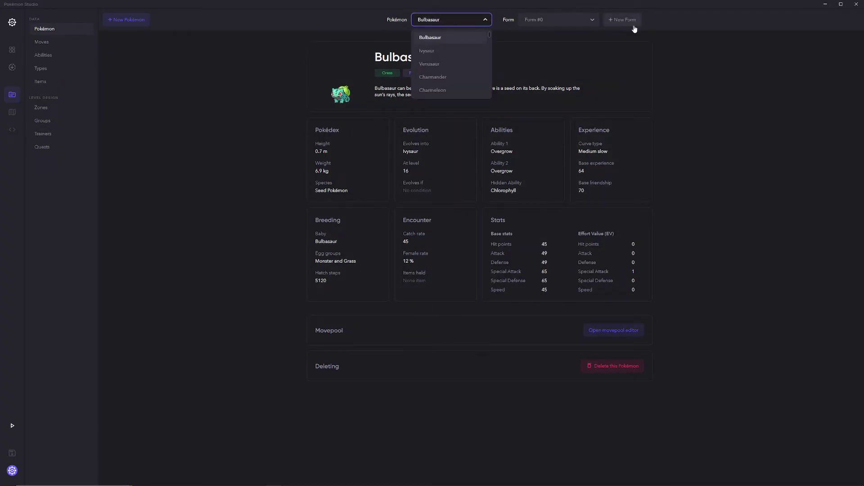
click(354, 118)
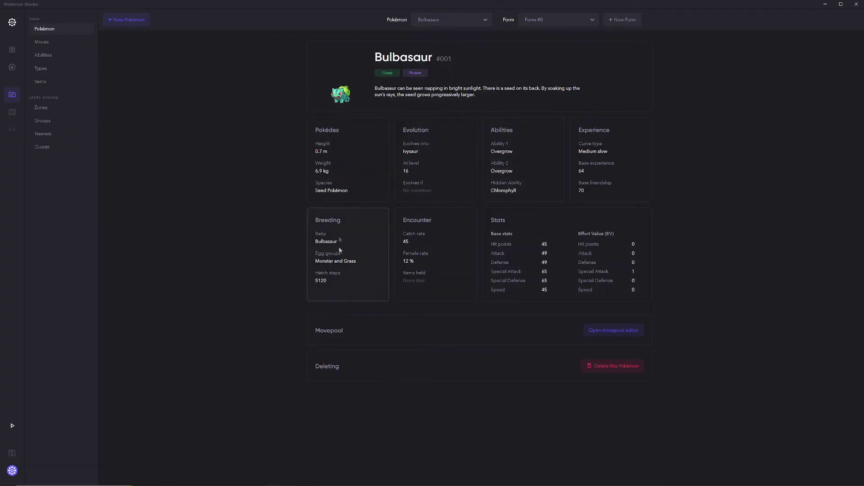
Inspect Bulbasaur's movepool, expanding its level-up and TM/HM move sections.
click(607, 332)
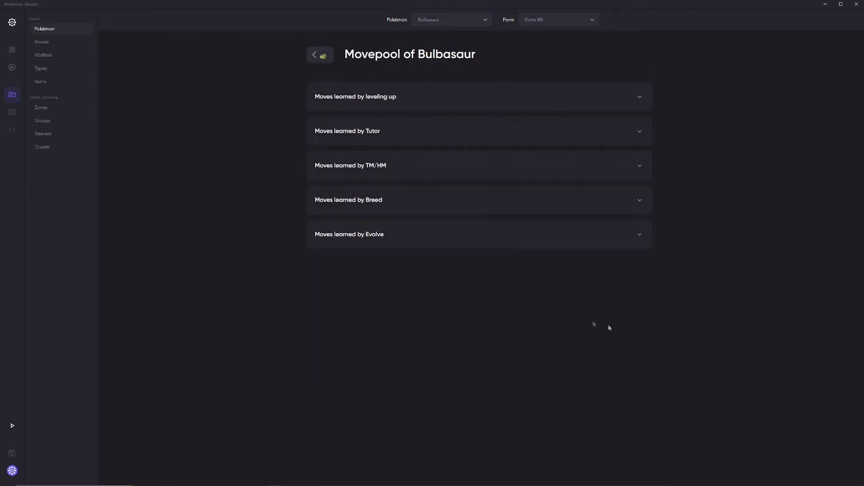
click(430, 97)
click(396, 100)
click(362, 171)
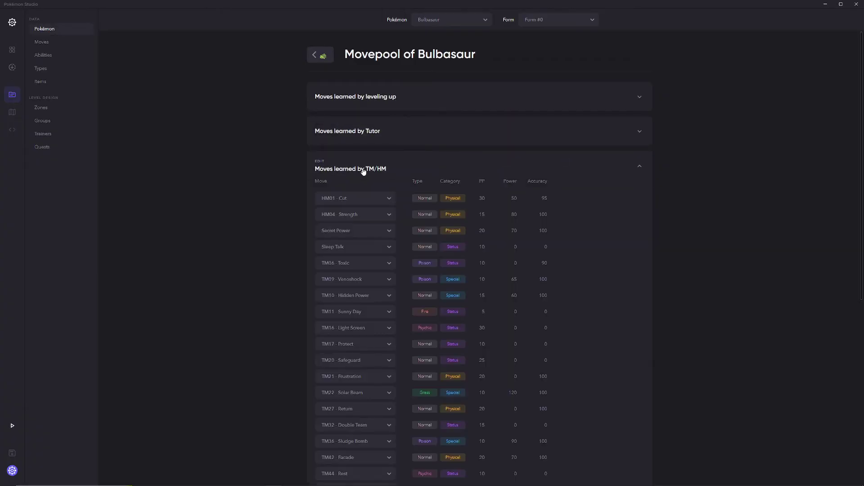
click(364, 169)
Check Charmander's level-up moves, then bring up the Moves data on Pound.
click(425, 20)
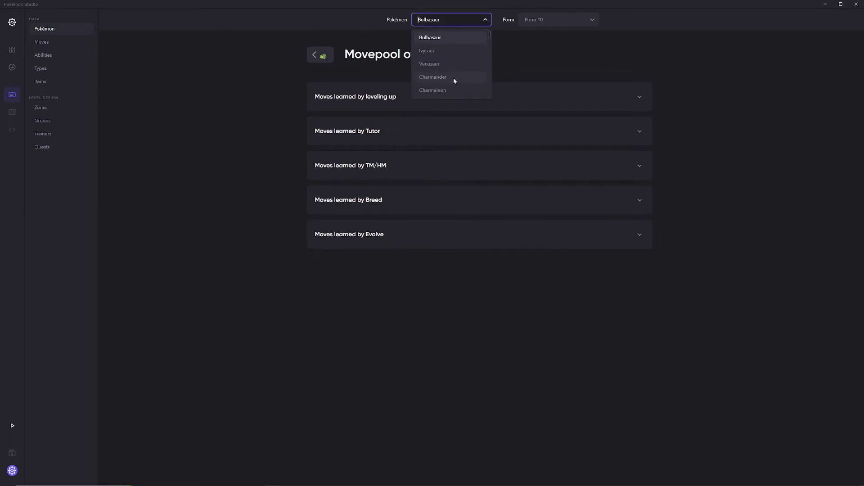
click(453, 78)
click(431, 97)
click(421, 98)
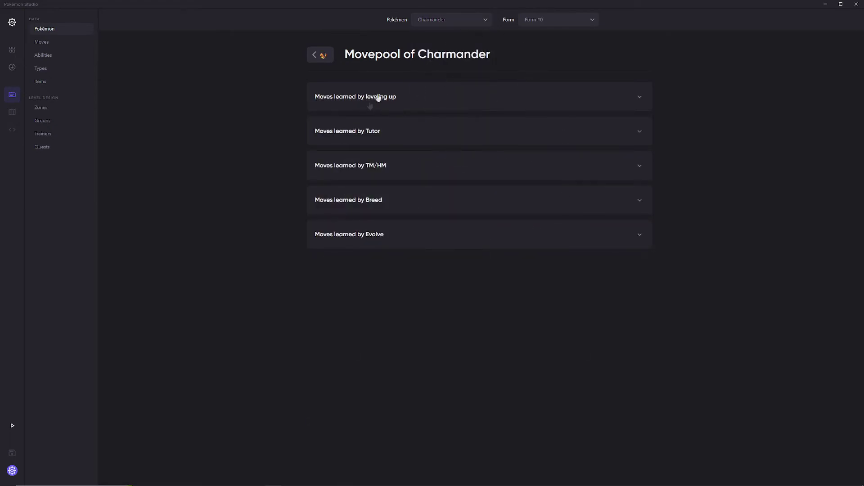
click(41, 41)
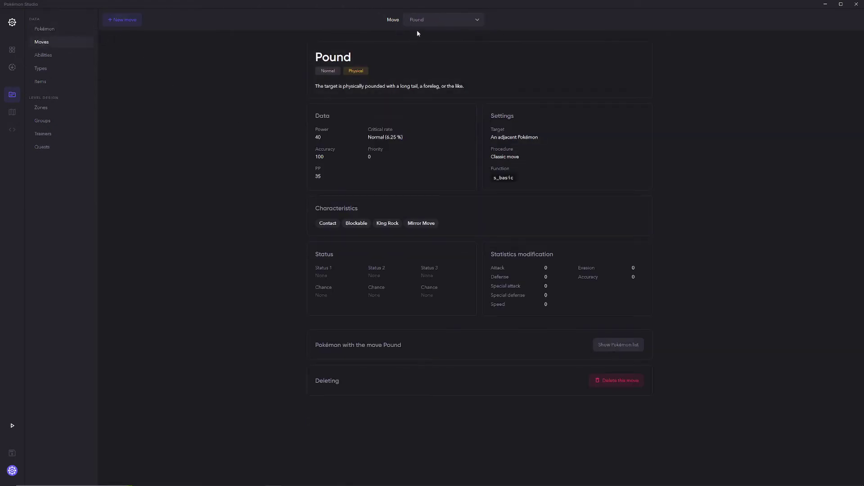
Look up Hyper Beam and see which Pokémon learn it by leveling up.
click(433, 16)
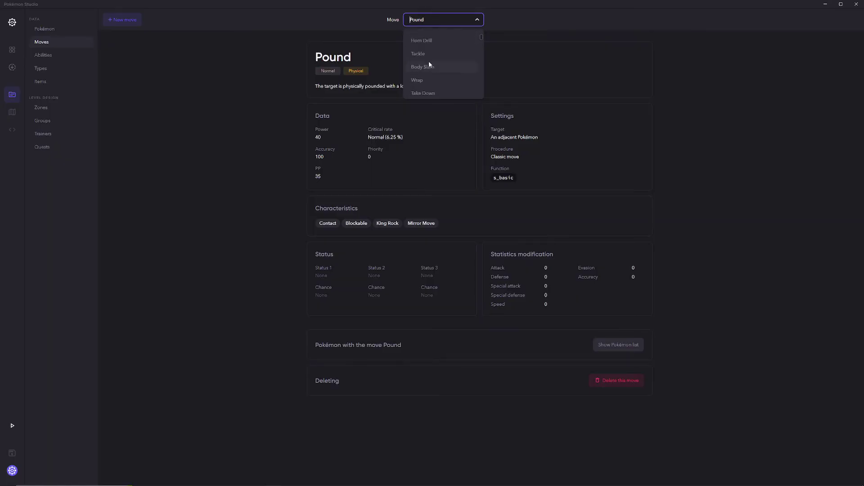
text(hyper)
key(Return)
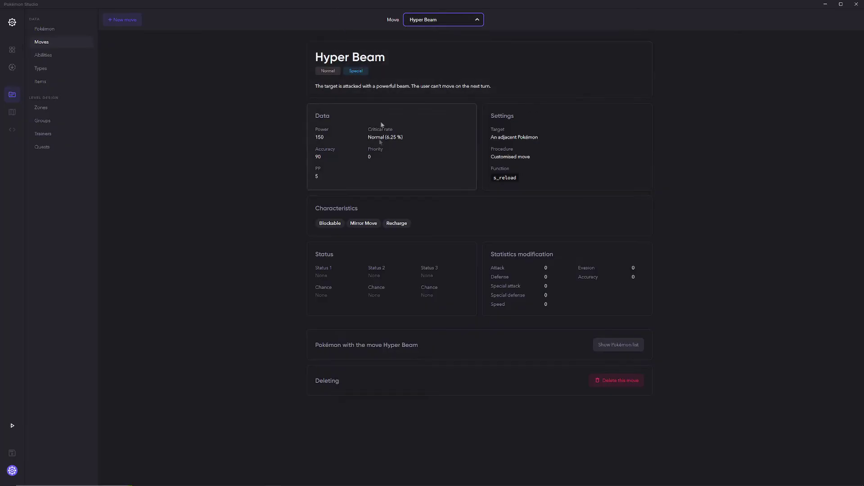
click(600, 345)
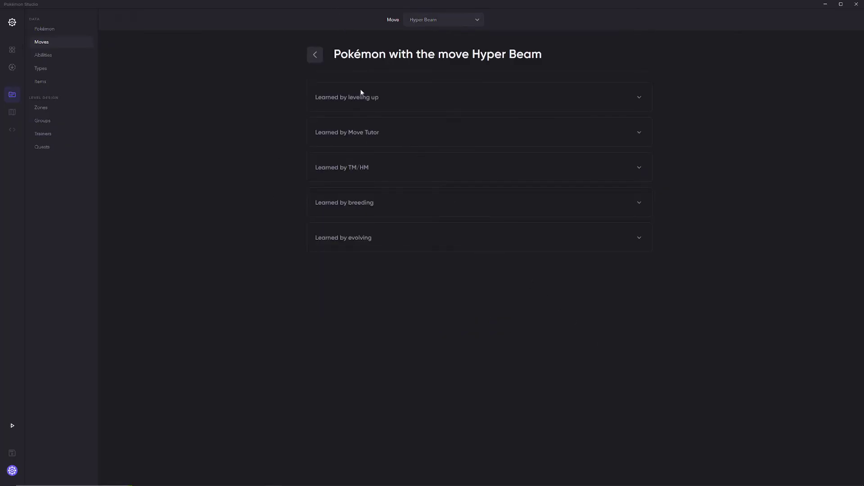
click(379, 106)
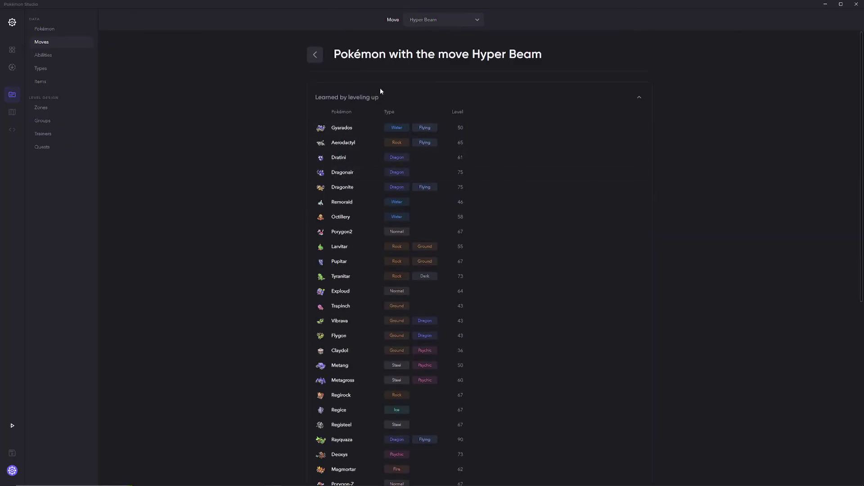
click(394, 101)
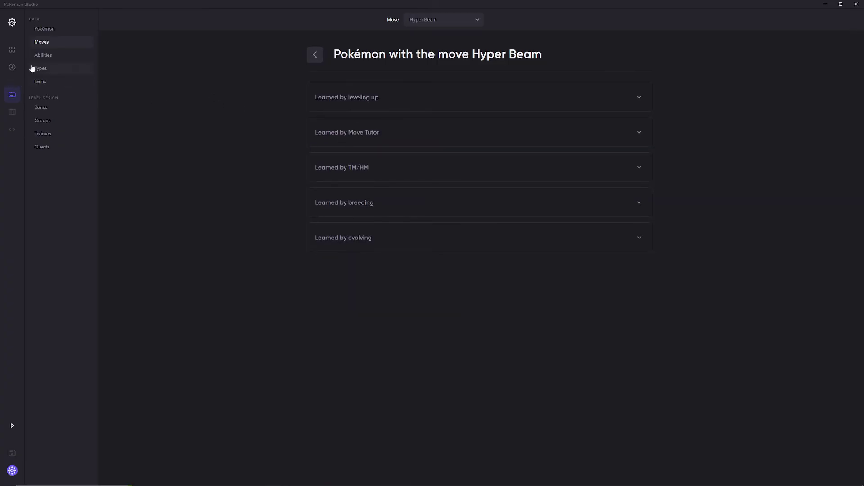
Browse the Abilities, Types and Items editors, then return to Charmander's Pokémon page.
click(64, 54)
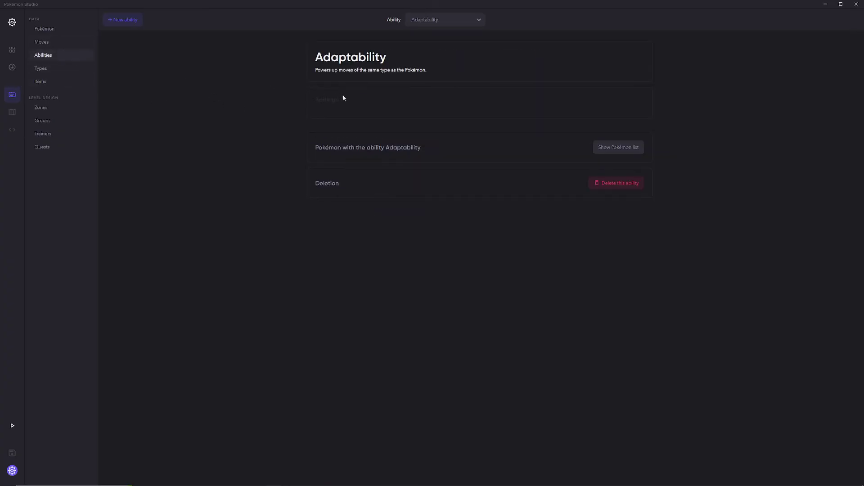
click(55, 68)
click(53, 82)
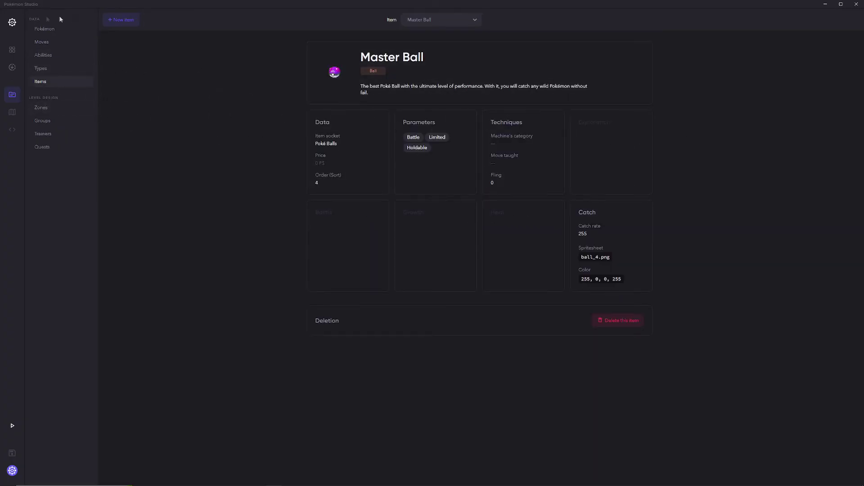
click(60, 28)
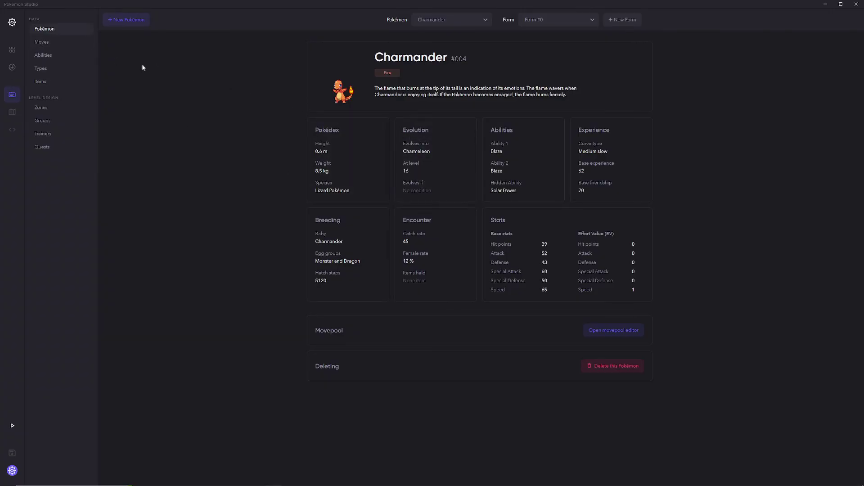
Scroll through the Pokémon dropdown list, then return to the Tutorial Project dashboard.
click(435, 21)
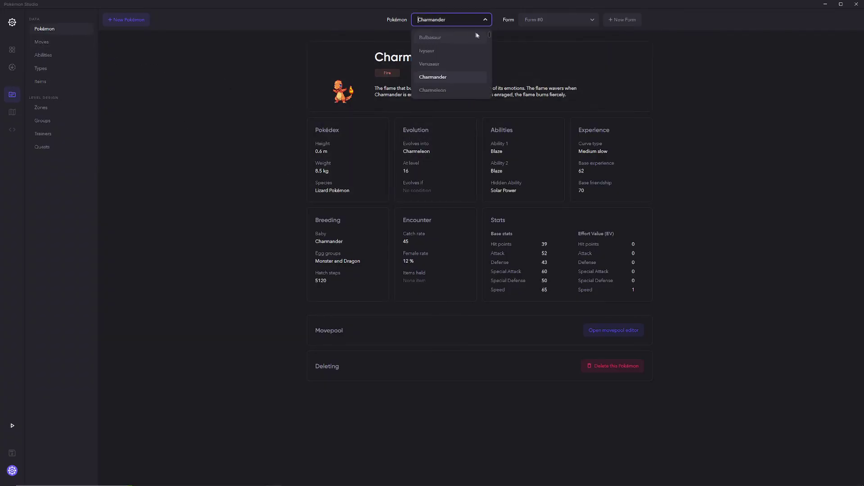
drag(488, 43, 492, 101)
click(293, 100)
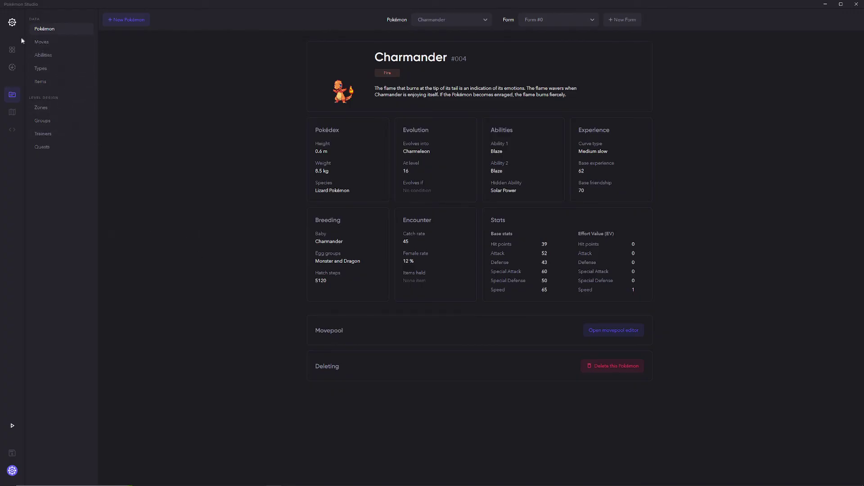
click(13, 50)
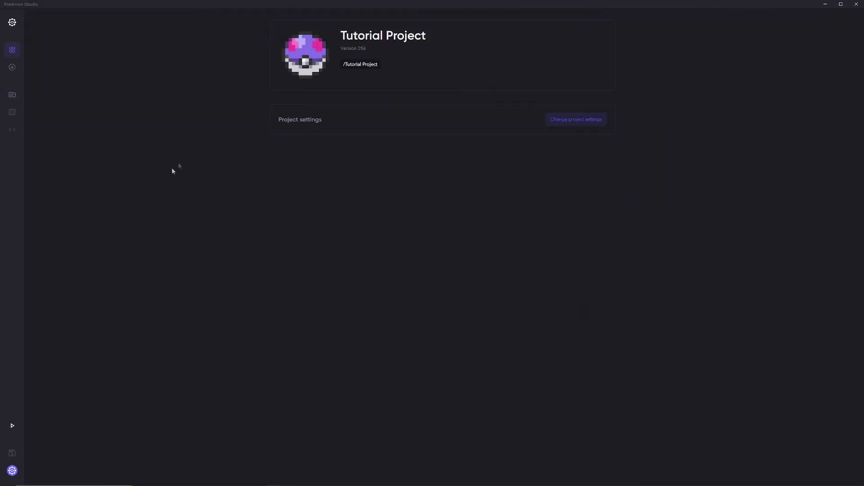